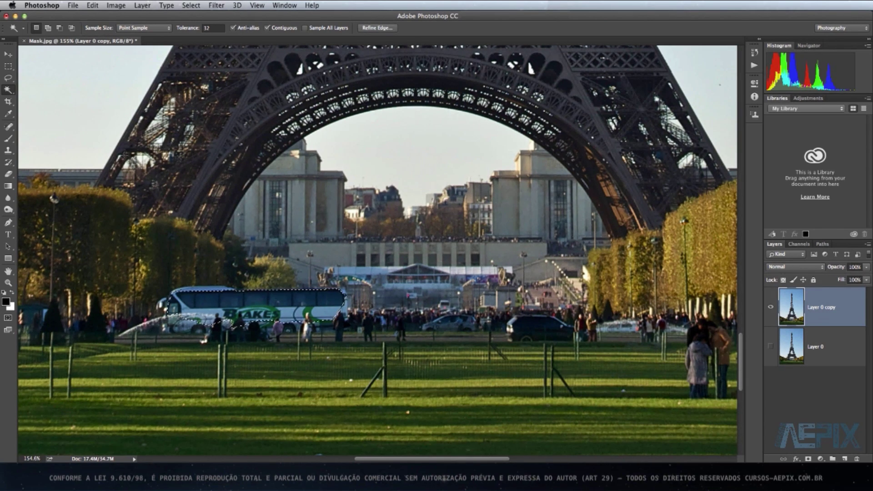
Activate the Magic Wand tool and clear the selection around the bus.
click(10, 93)
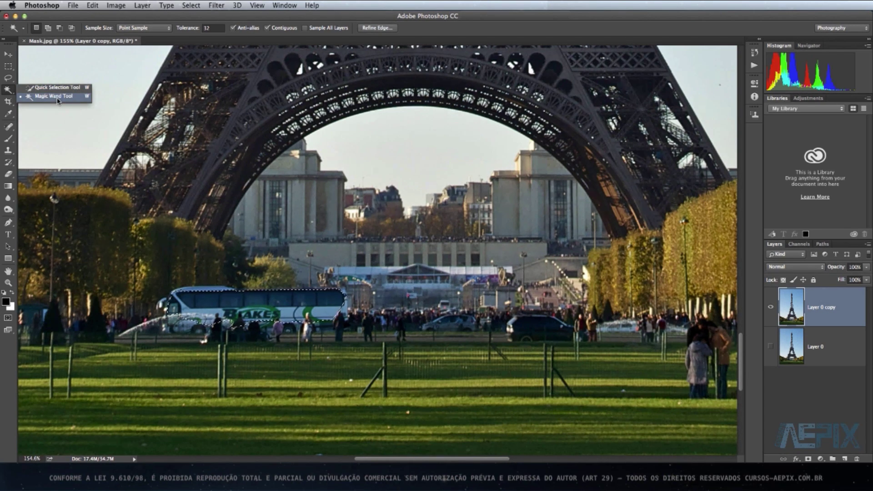
click(58, 101)
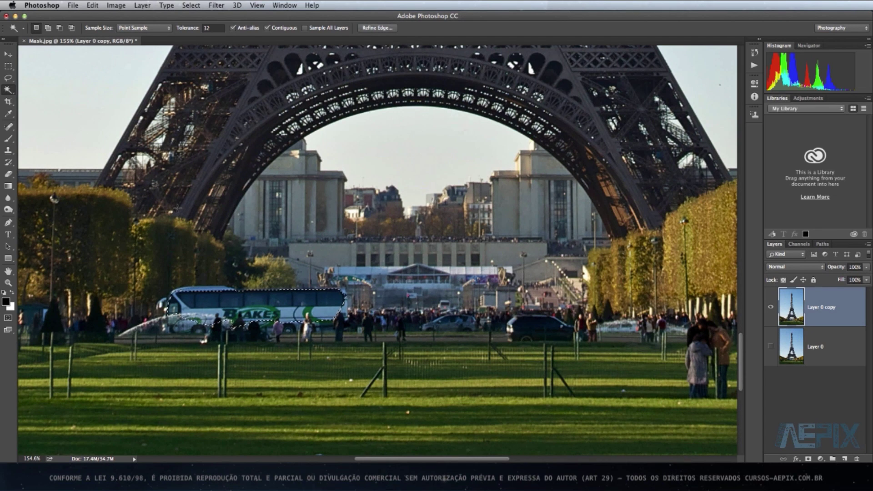
key(super+d)
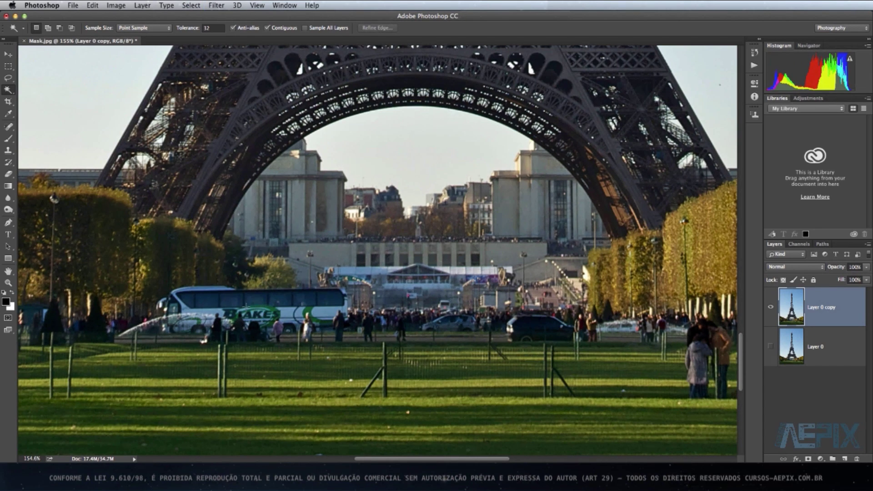
key(super+0)
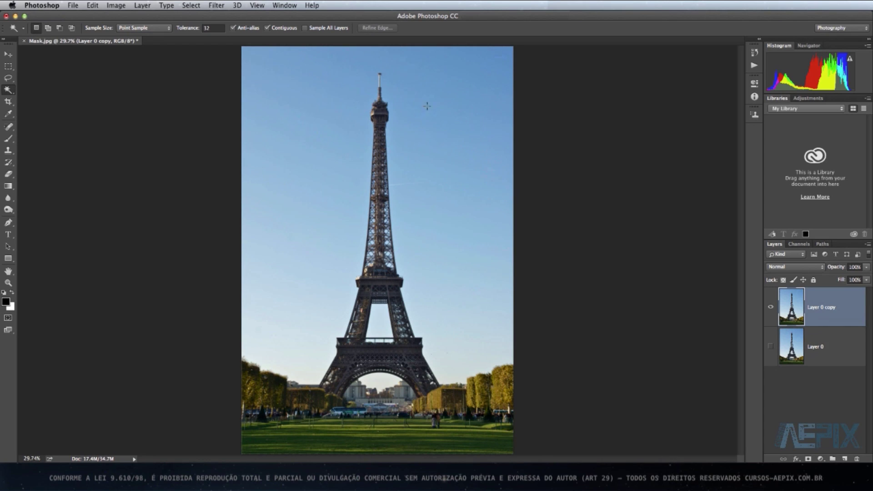
Try selecting the sky with the Magic Wand at tolerance 32, adding the lower areas on both sides of the tower, and deselect.
click(455, 138)
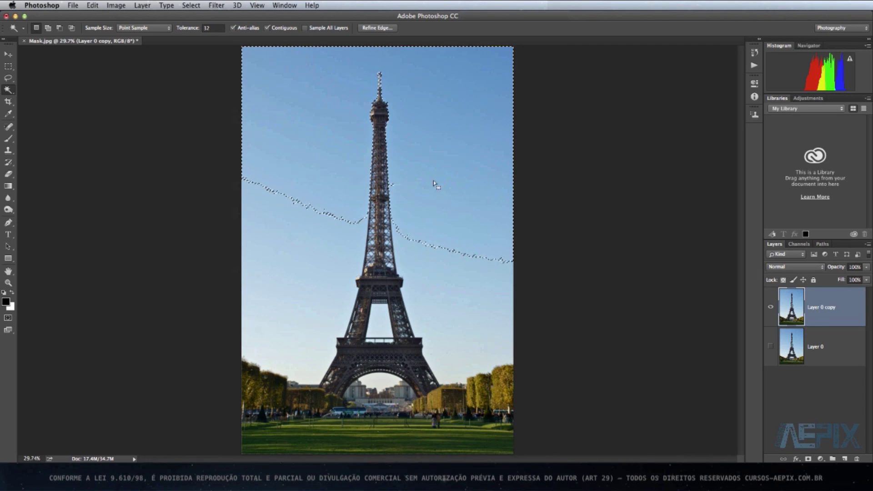
key(shift)
shift+click(309, 253)
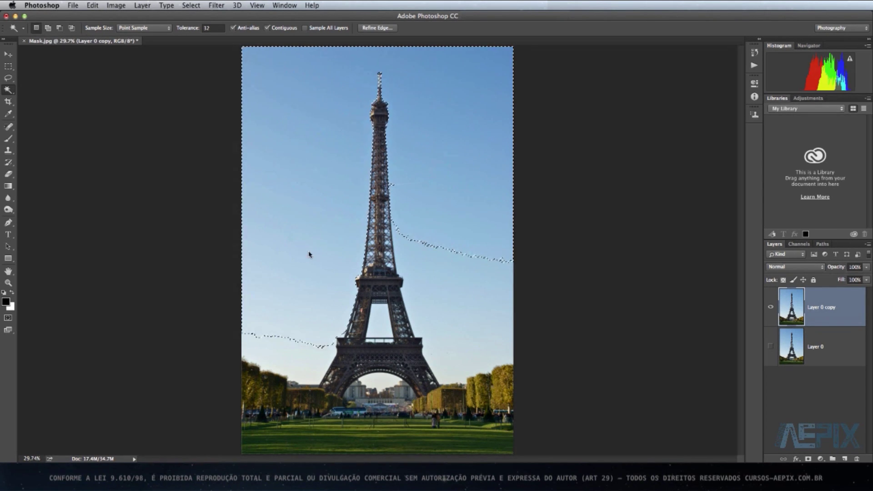
shift+click(428, 248)
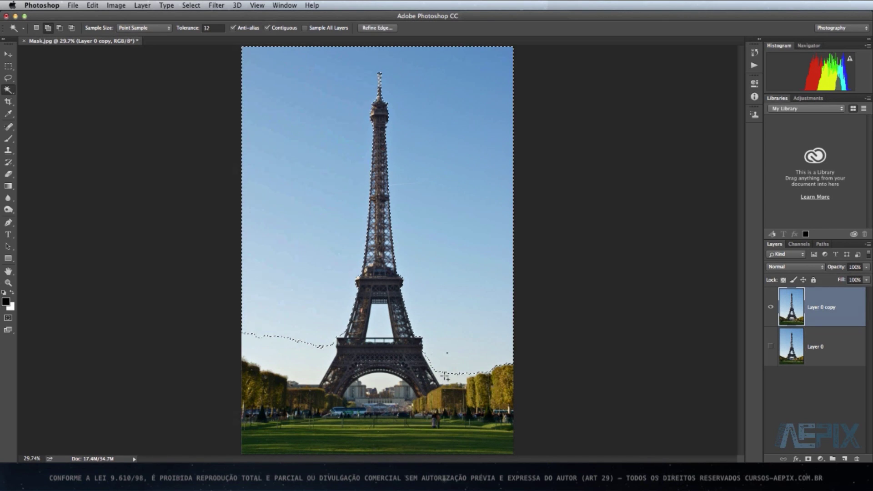
shift+click(296, 353)
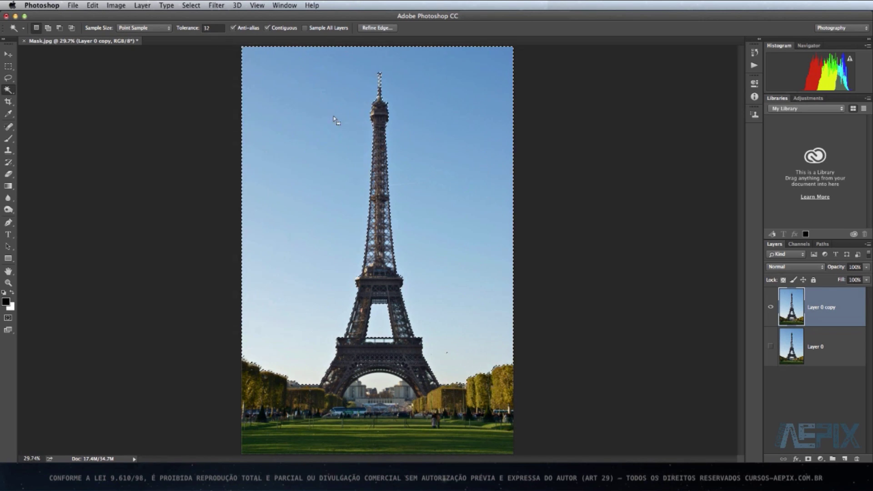
key(super+d)
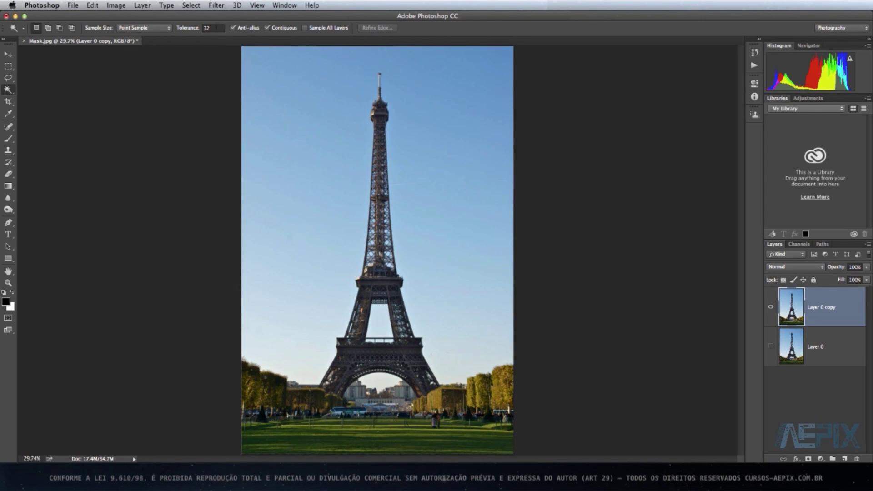
Test the Magic Wand on the upper sky with the tolerance set to 90, and deselect.
click(212, 28)
text(90)
click(453, 115)
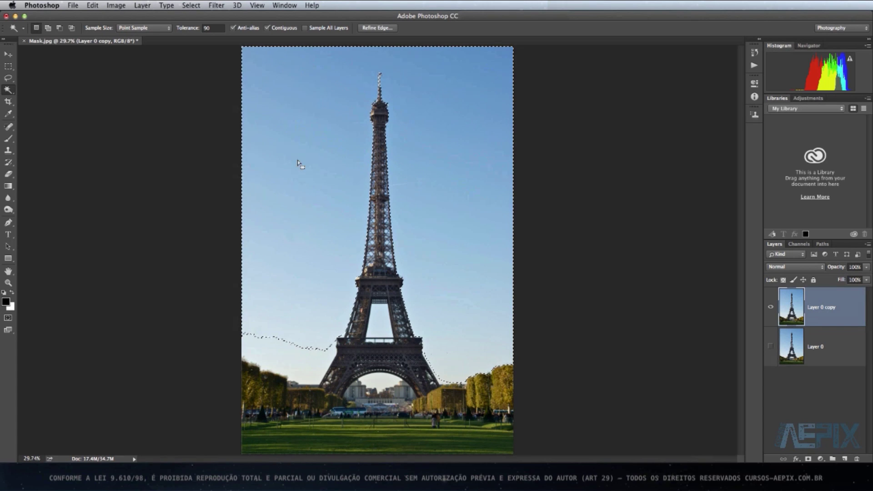
key(super+d)
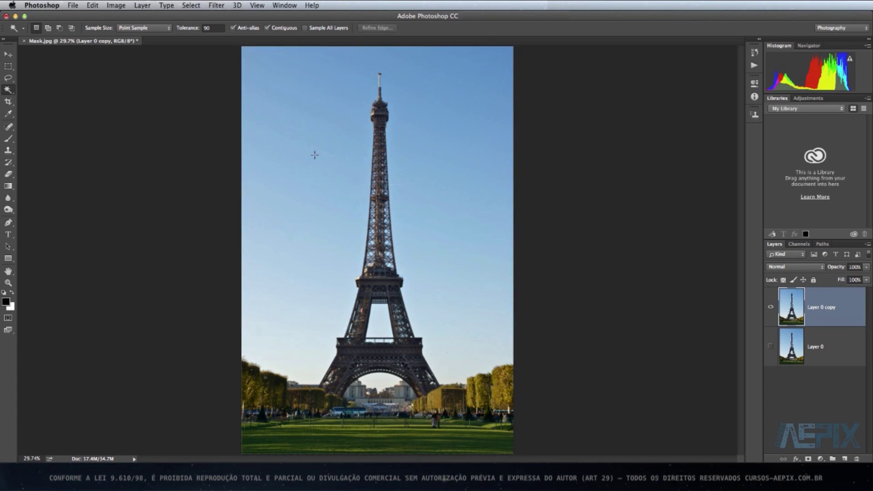
Test the Magic Wand on the upper sky with the tolerance set to 5, then deselect and set the tolerance to 32.
click(214, 29)
text(5)
click(447, 113)
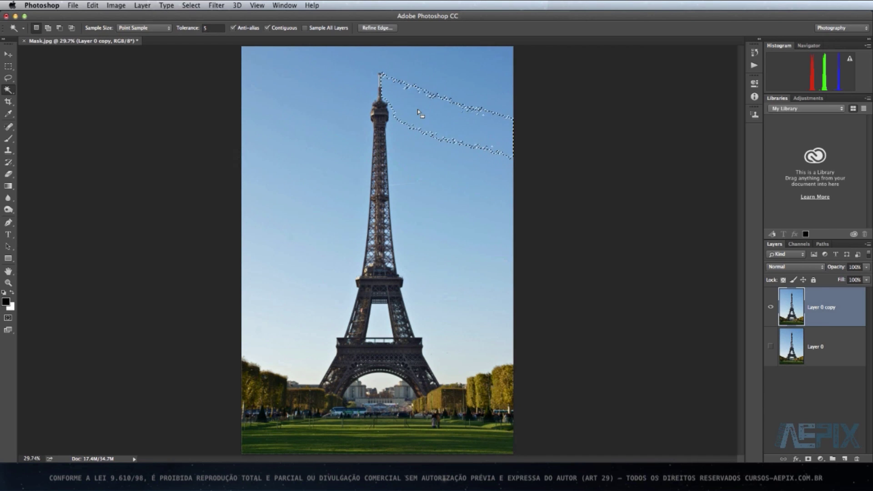
key(super+d)
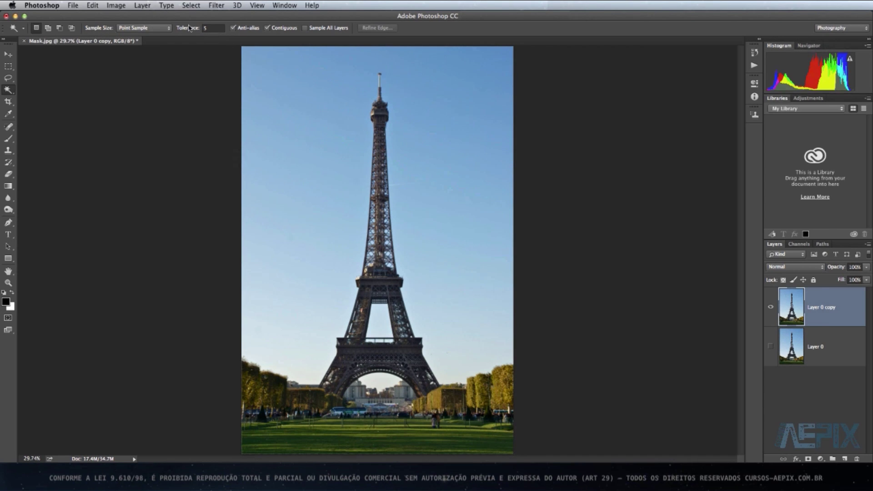
click(218, 26)
text(32)
Select the Eiffel Tower by painting up from its base with the Quick Selection tool.
click(8, 91)
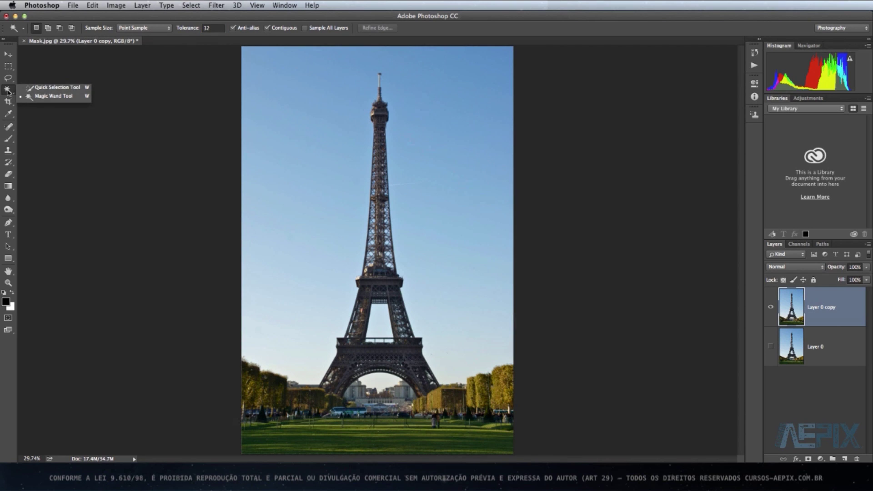
click(43, 91)
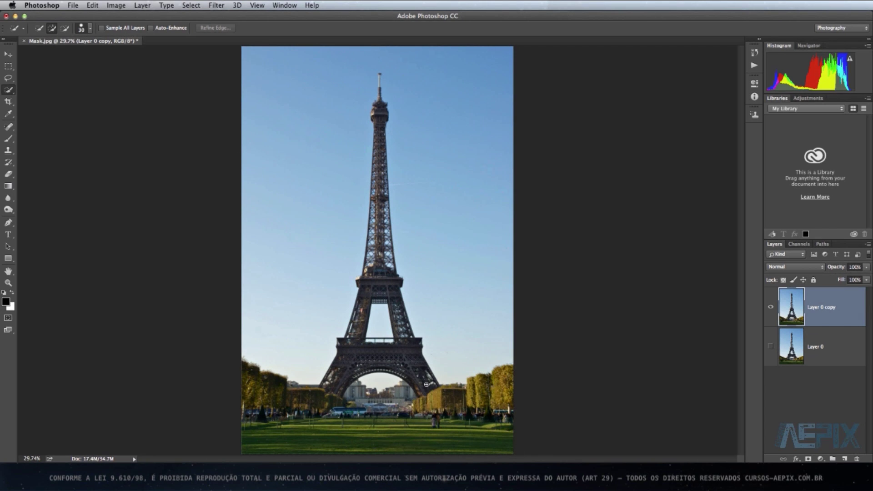
drag(427, 384, 396, 307)
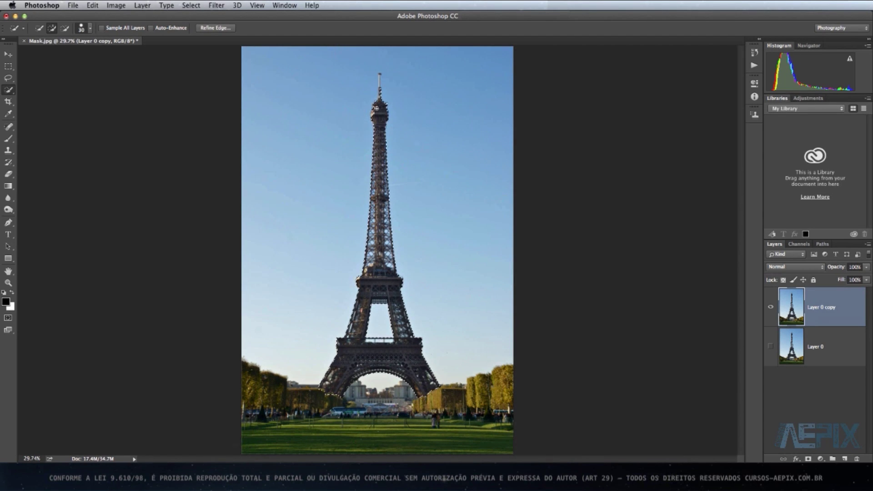
Extend the quick selection over the tower's upper platform and the antenna at its tip.
key(alt)
scroll(379, 101, up, 10)
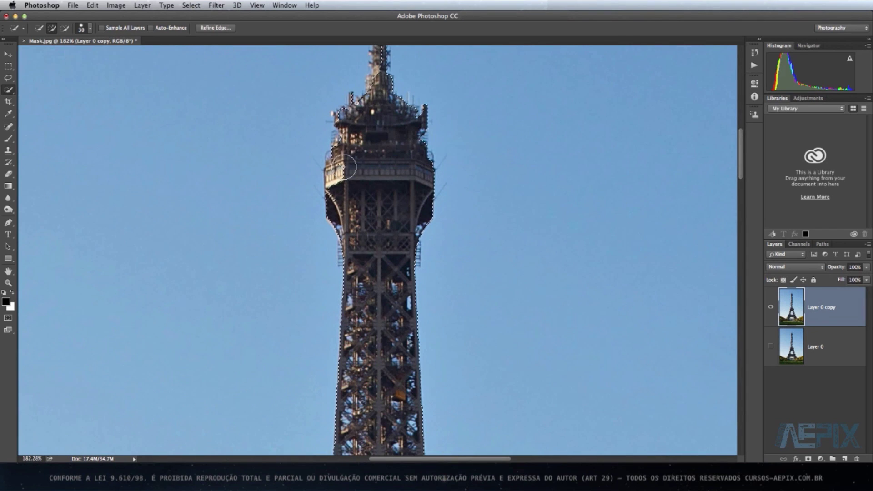
click(343, 177)
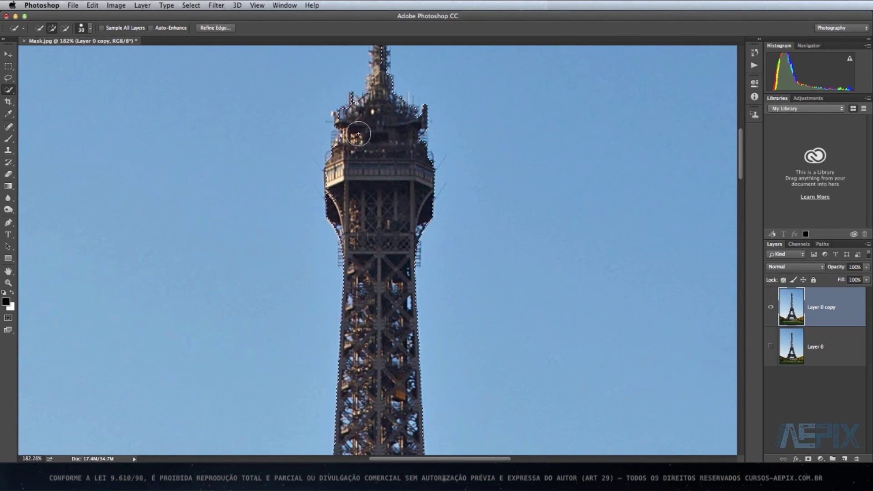
drag(395, 120, 375, 300)
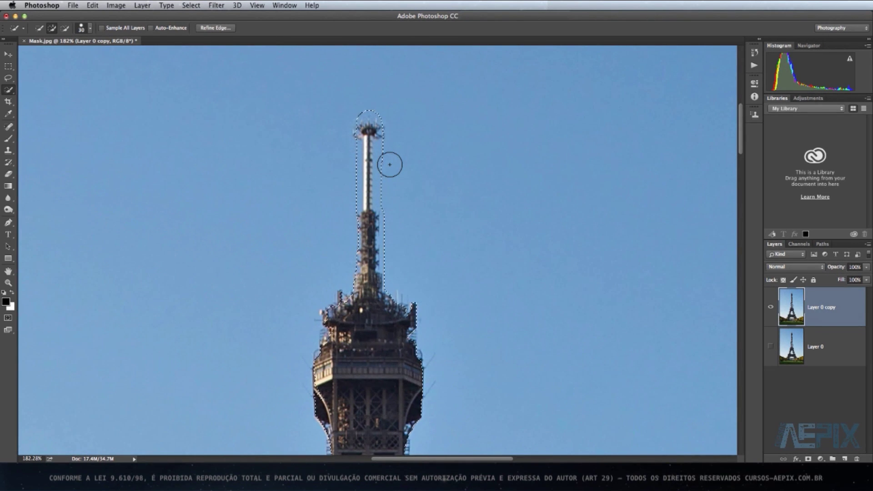
Subtract the excess sky beside the antenna mast from the tower selection.
key(alt)
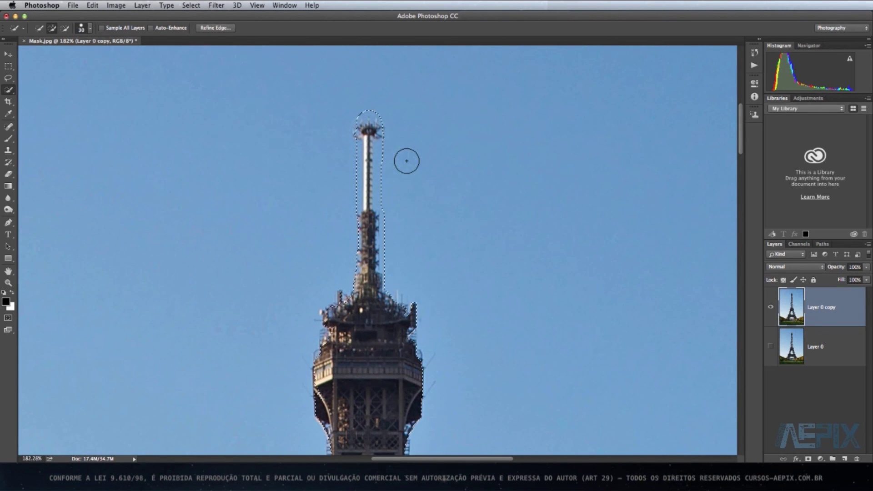
key(alt)
key(alt)
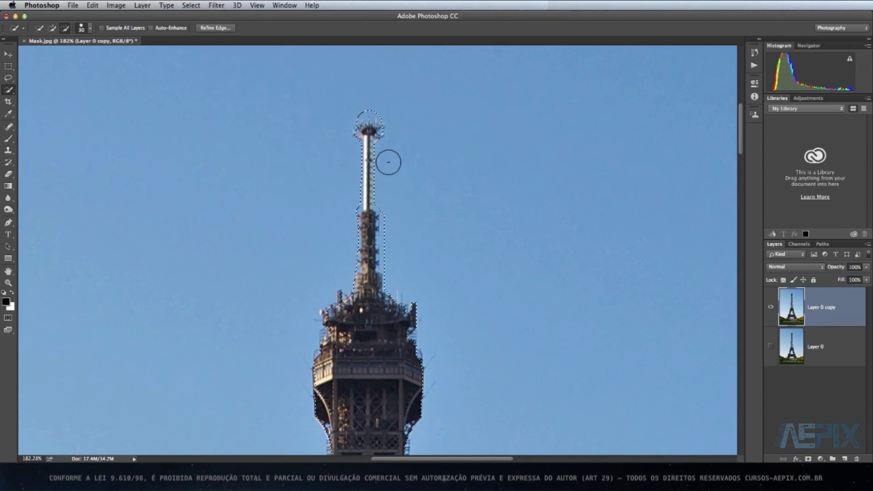
key(alt)
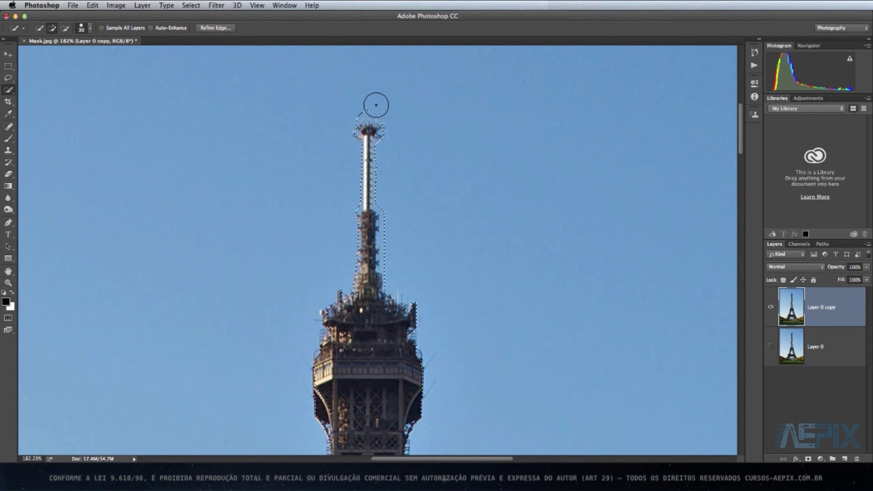
Reduce the Quick Selection brush to 15 px and subtract the excess sky above the antenna tip and beside the lower mast.
click(91, 29)
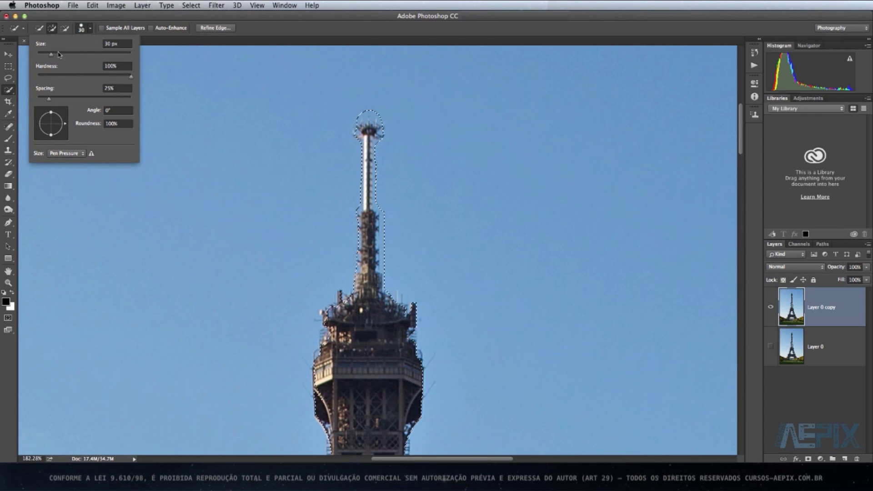
drag(52, 54, 43, 57)
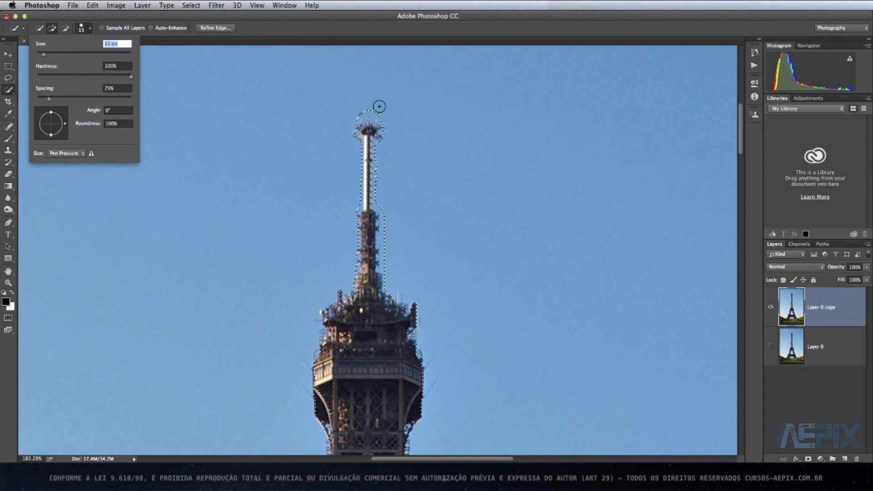
key(alt)
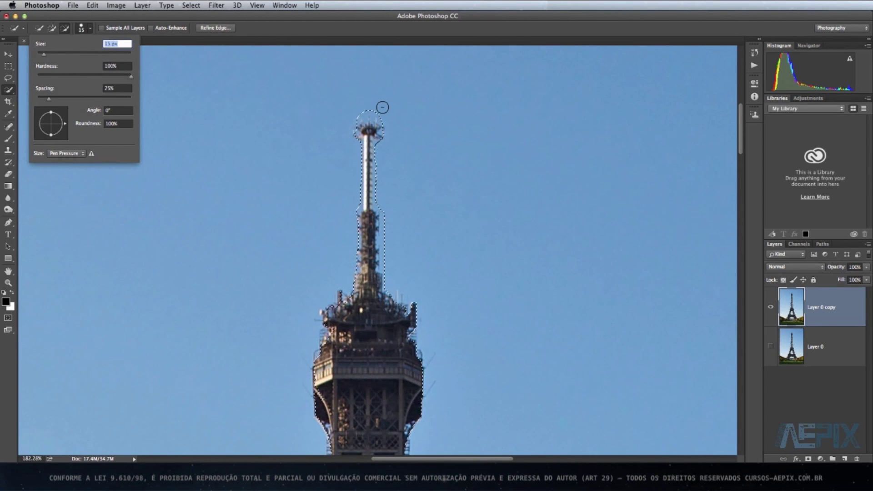
click(383, 108)
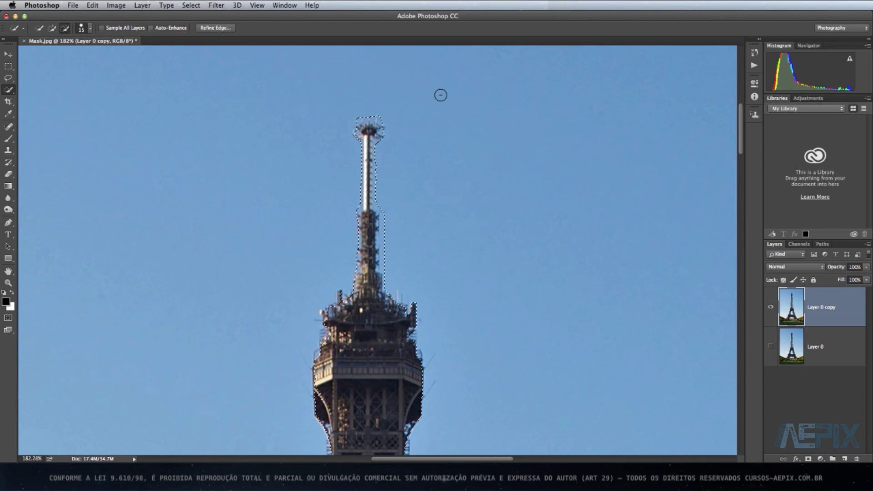
key(alt)
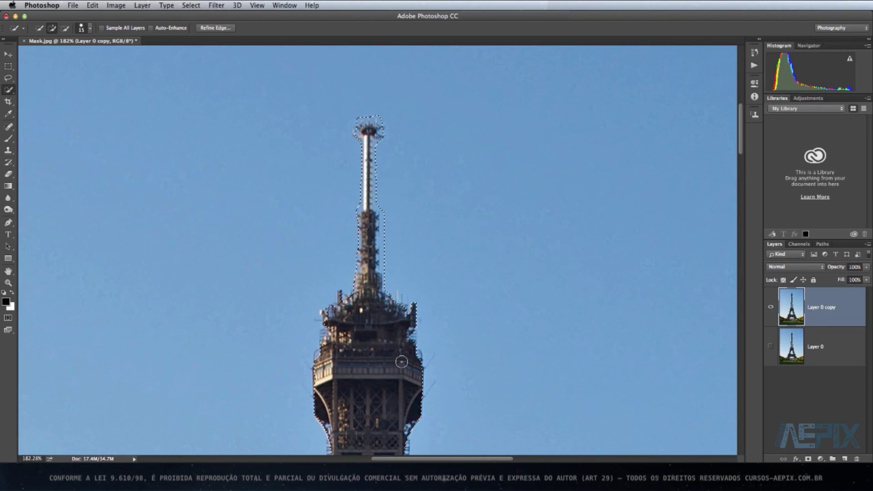
key(alt)
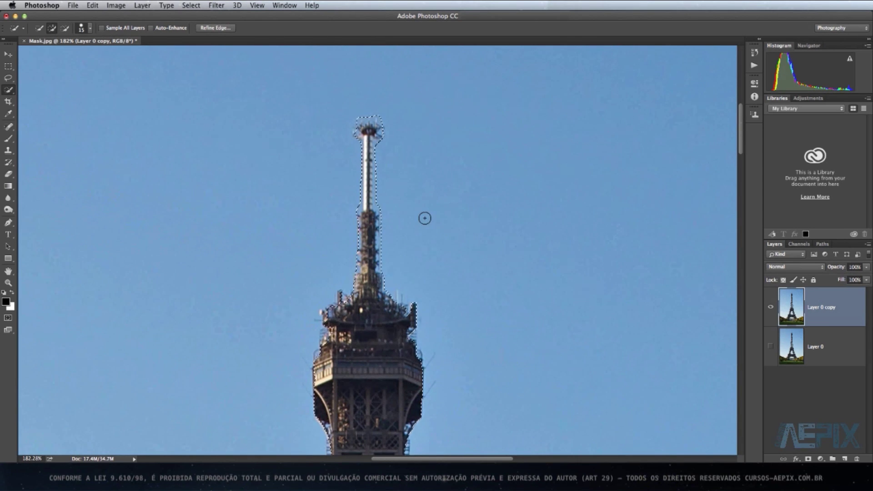
Clear the quick selection around the tower.
scroll(425, 218, down, 1)
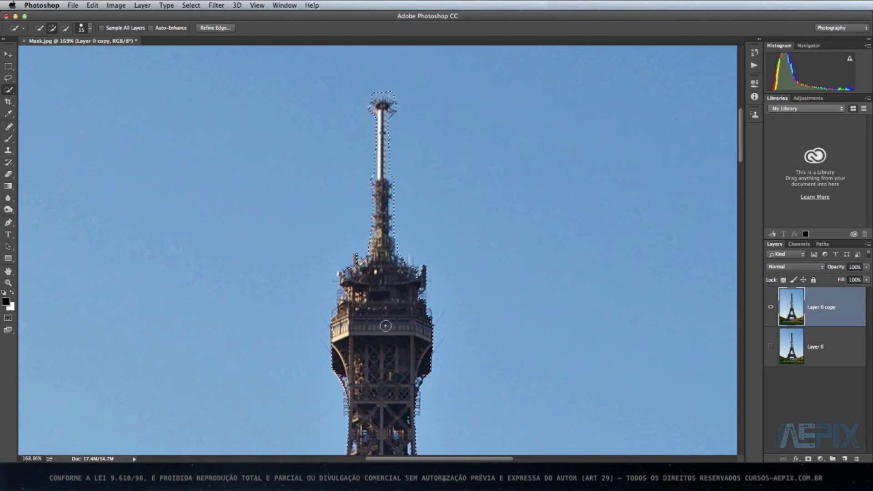
key(super+d)
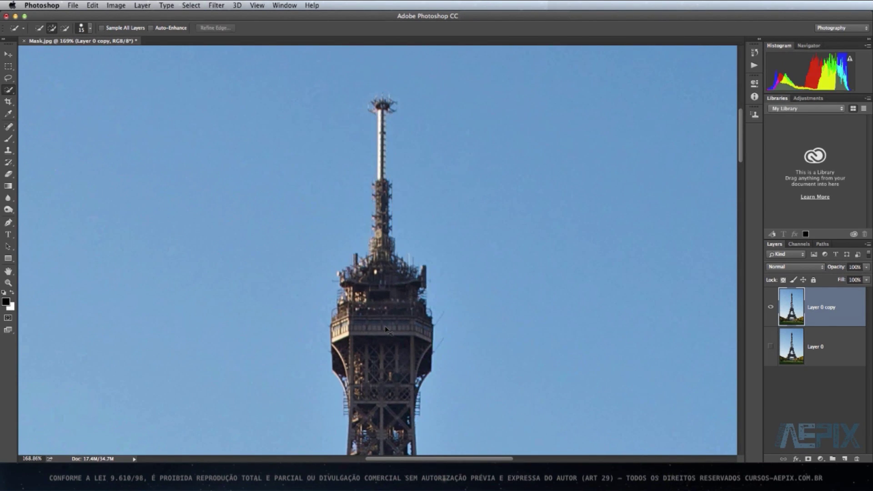
key(super+0)
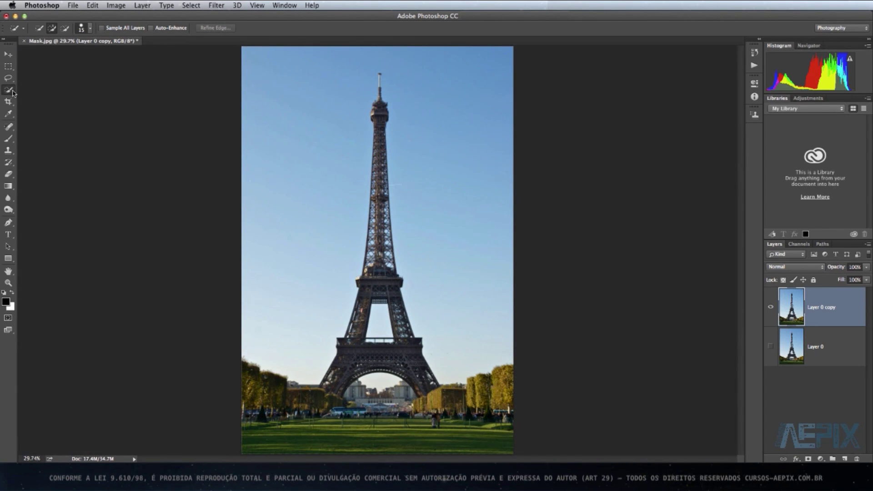
Select the entire sky with the Magic Wand at tolerance 32, including the sky visible through the tower's openings and under its arch.
drag(11, 93, 50, 99)
click(303, 91)
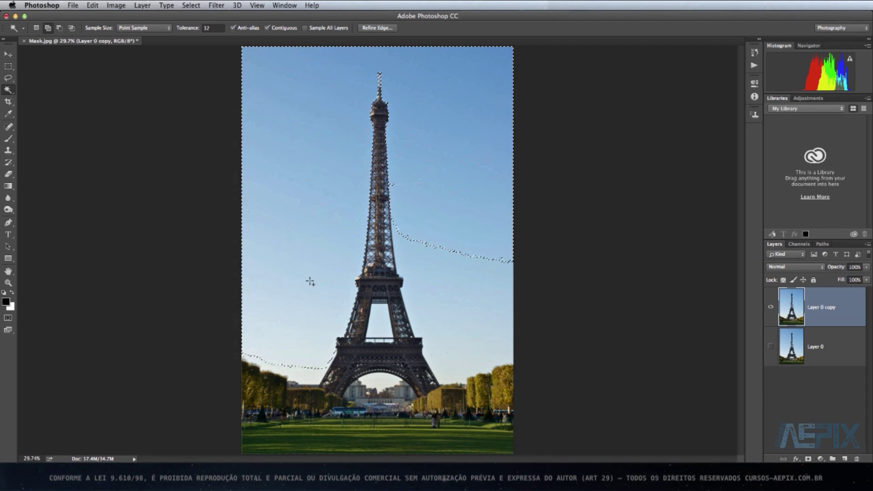
shift+click(465, 301)
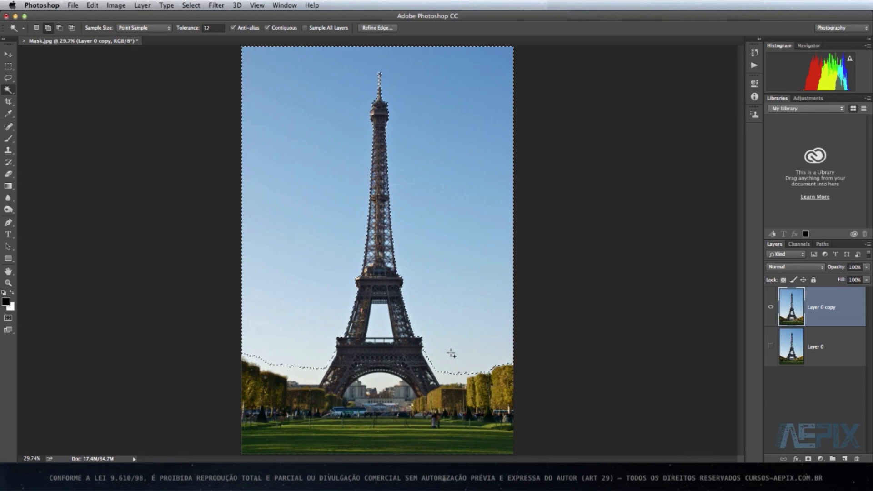
shift+click(444, 374)
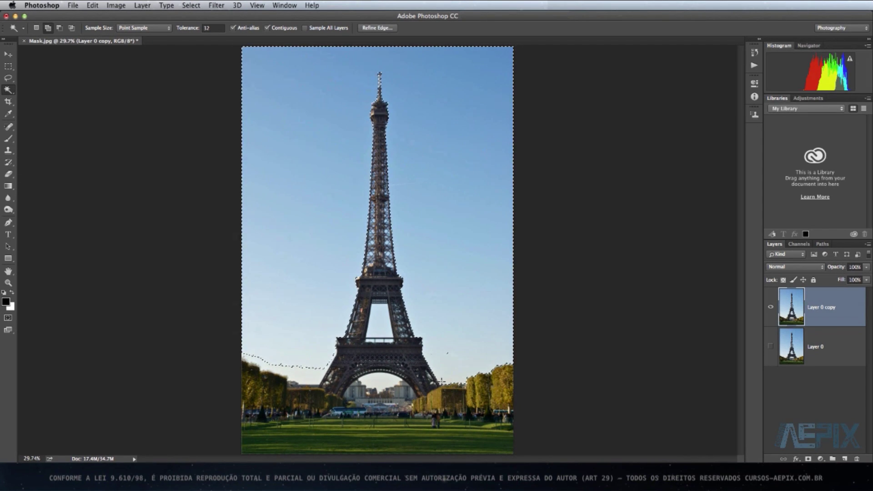
shift+click(380, 378)
shift+click(375, 339)
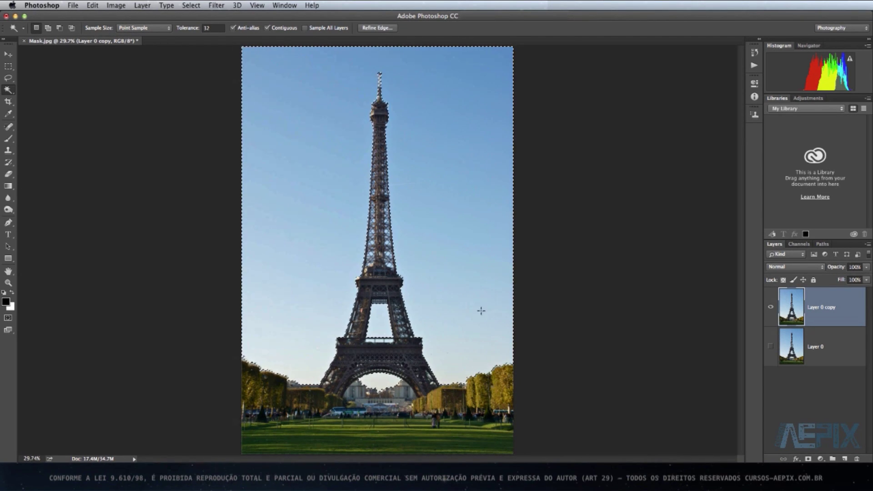
Invert the sky selection to cover the tower and foreground, and switch to the Rectangular Marquee tool.
click(191, 5)
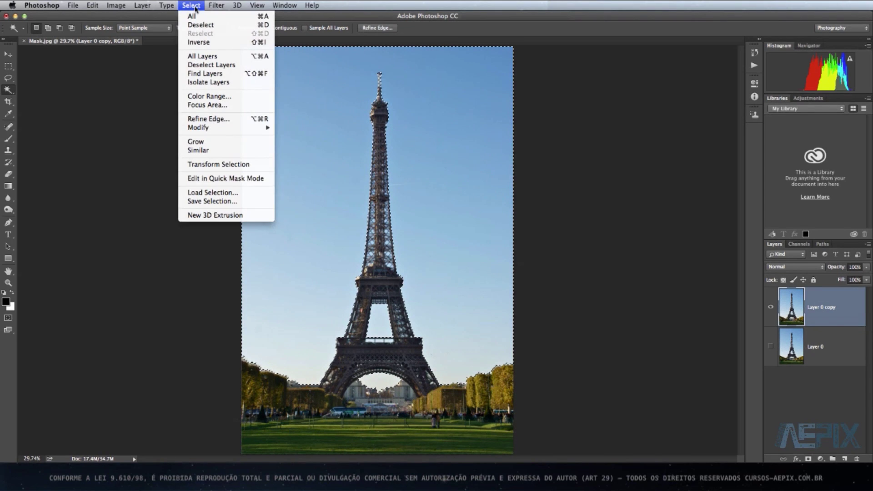
click(266, 42)
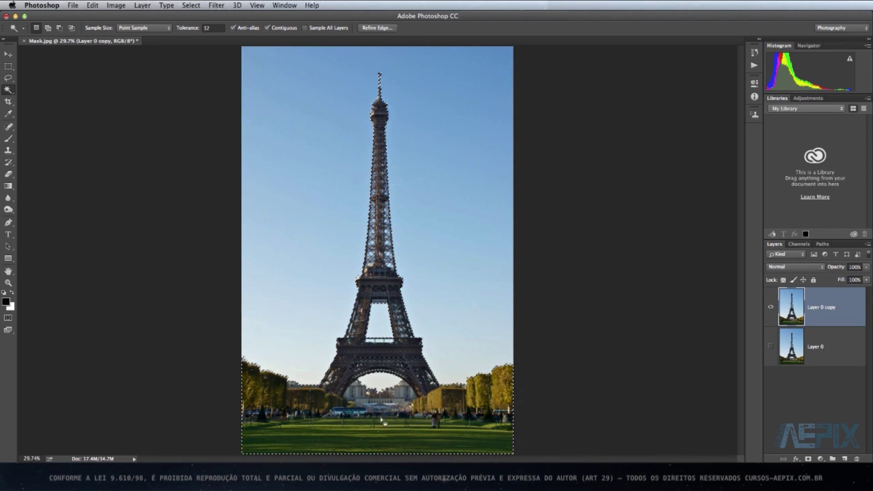
key(m)
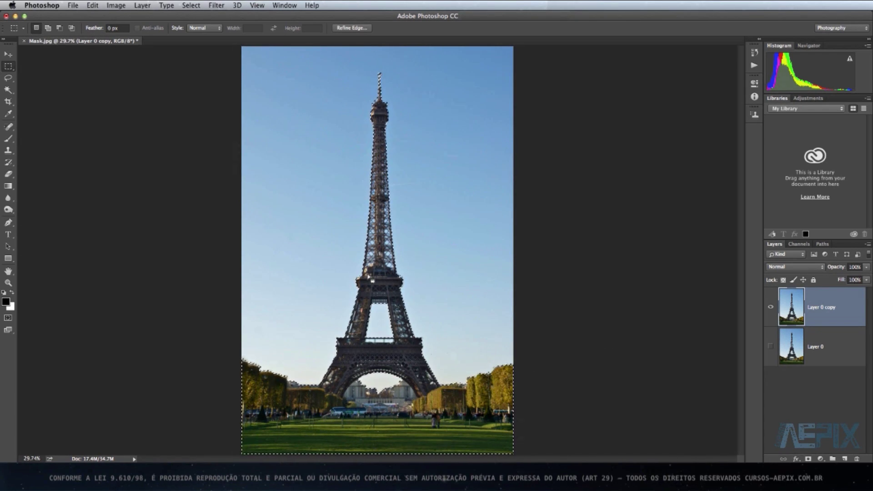
Copy the selected tower and foreground to a new layer and hide Layer 0 copy.
key(super+j)
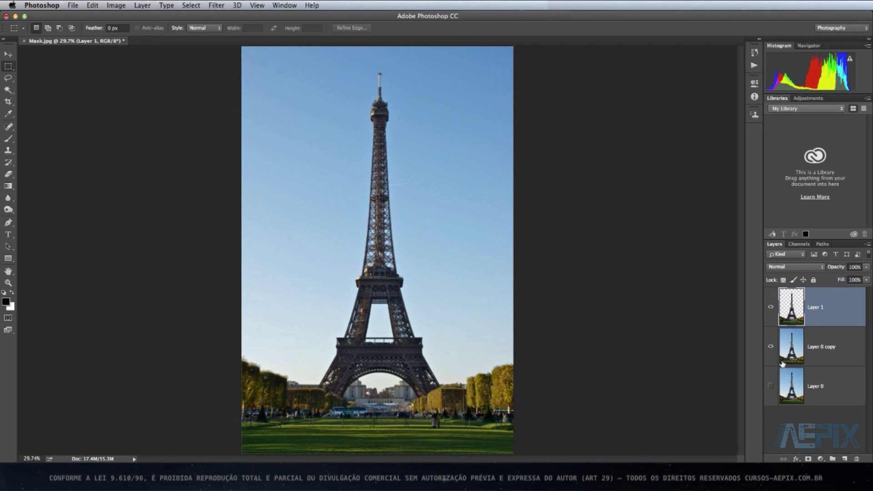
click(771, 347)
click(771, 348)
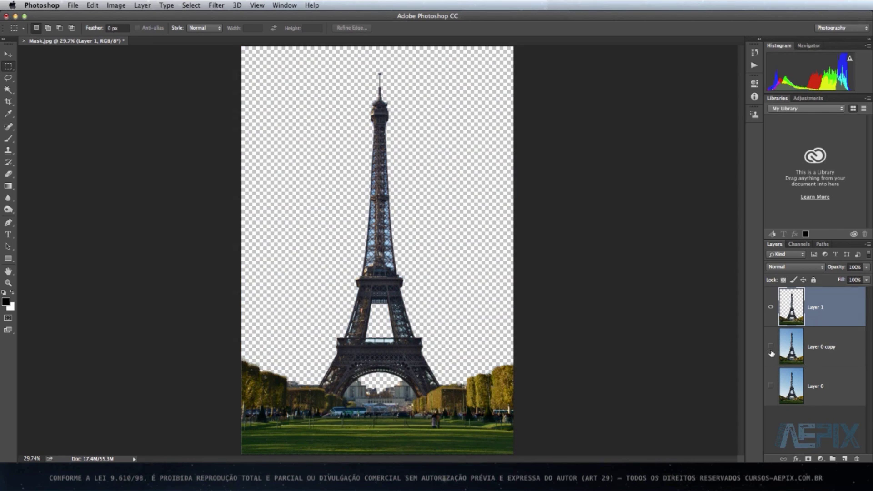